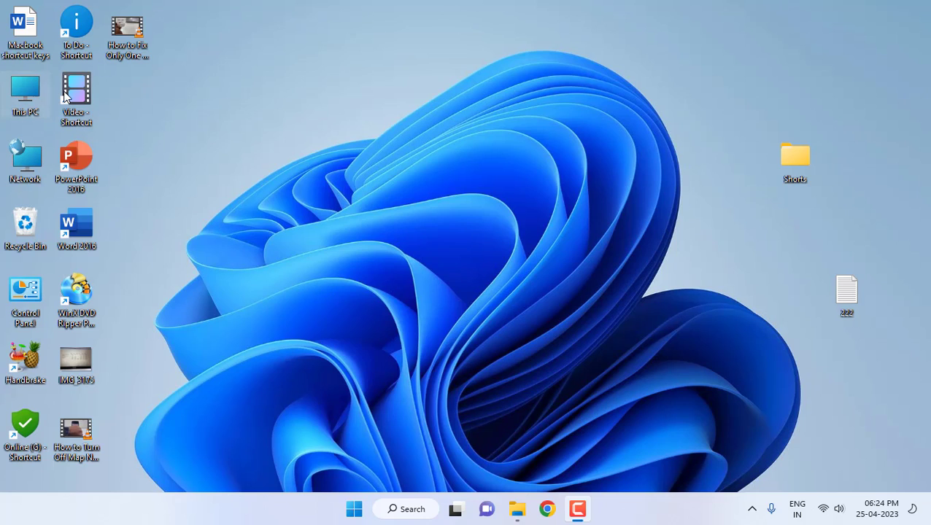
# Open File Explorer to This PC to show the drives, including DVD RW Drive (D:)
pyautogui.click(515, 509)
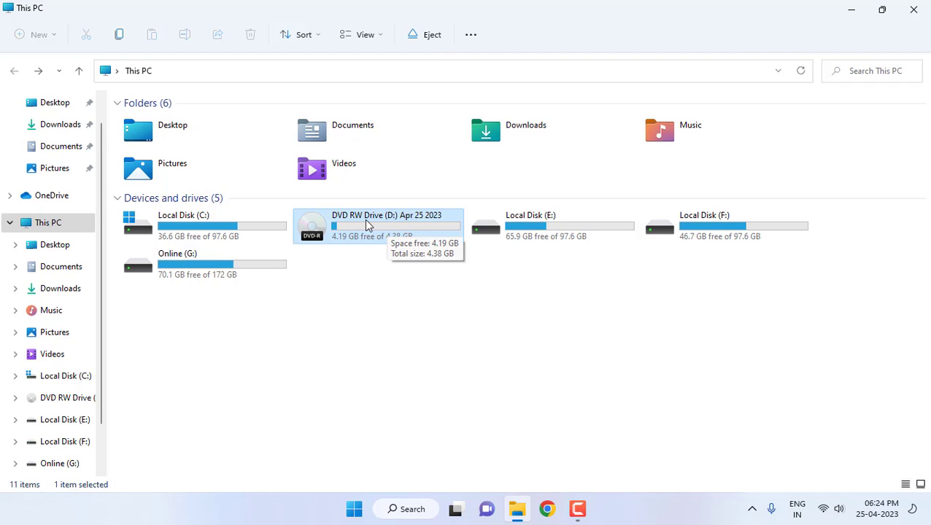
pyautogui.doubleClick(405, 225)
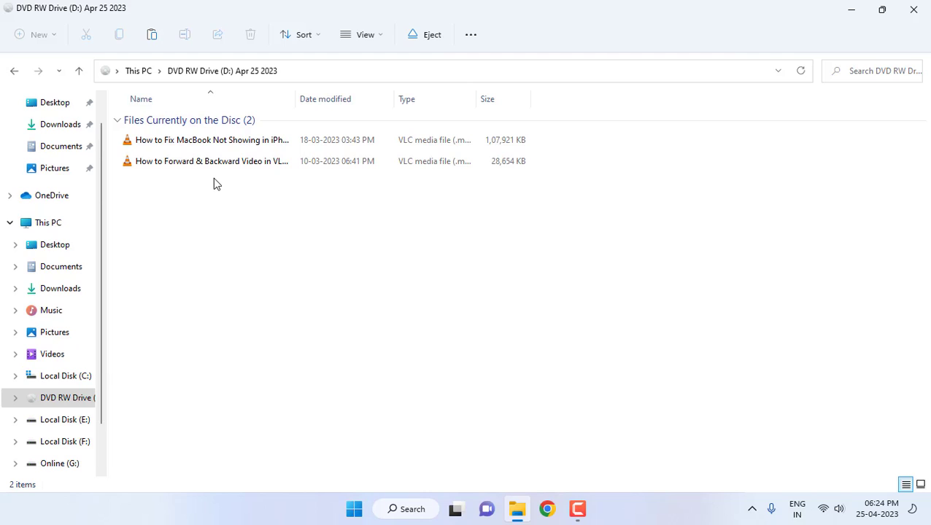
pyautogui.click(15, 73)
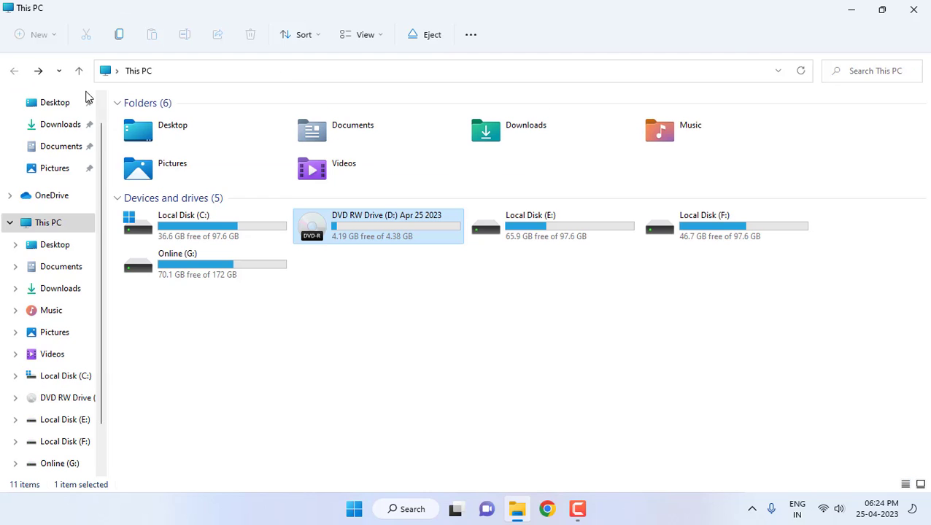
# Format DVD RW Drive (D:) as UDF 2.01 with label Apr 25 2023, erasing all data
pyautogui.rightClick(374, 234)
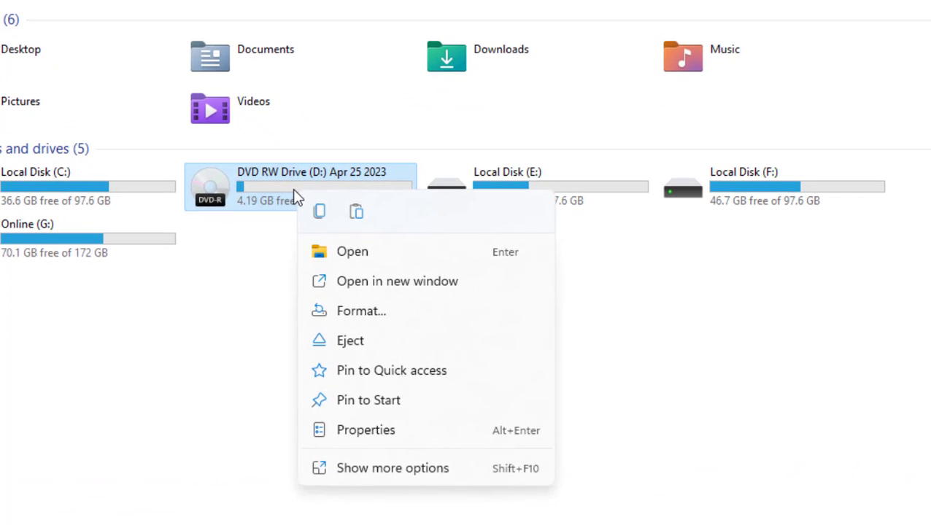
pyautogui.click(358, 322)
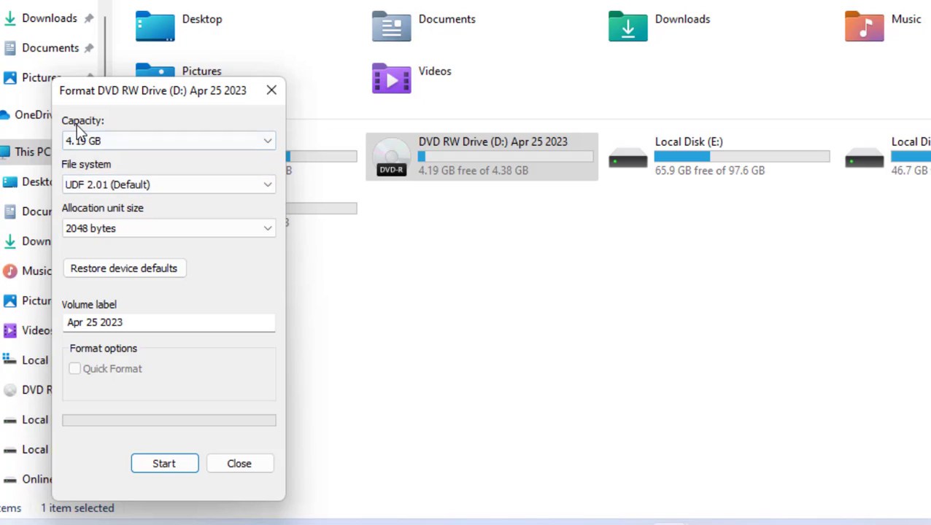
pyautogui.click(164, 464)
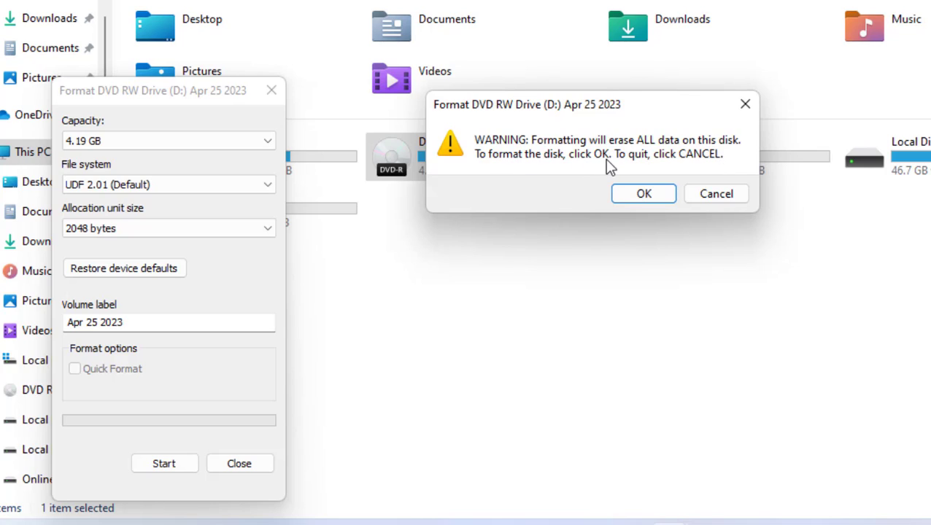
pyautogui.click(640, 195)
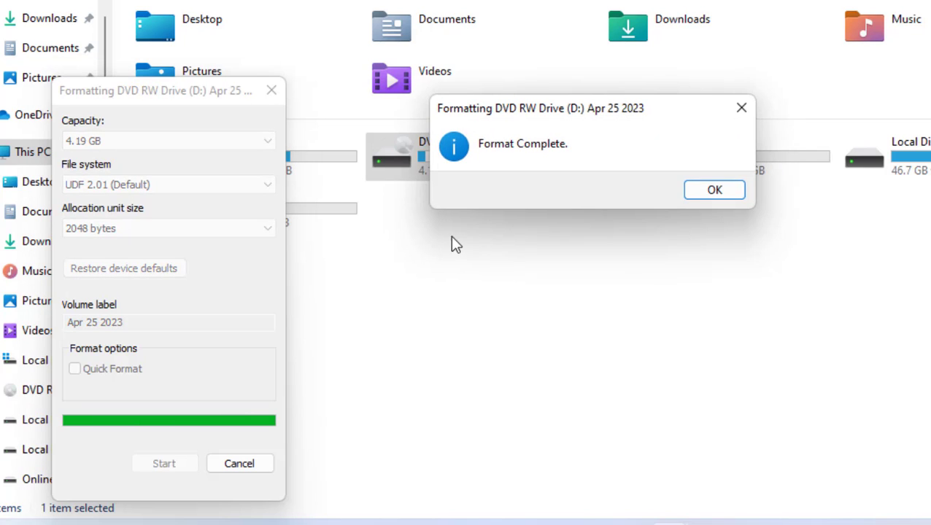
pyautogui.click(701, 191)
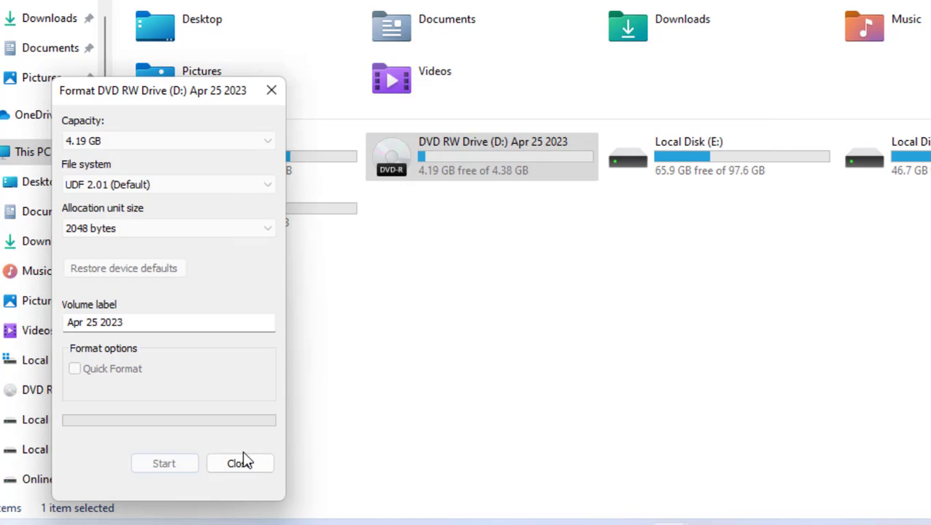
# Close the Format dialog, open the empty DVD RW Drive (D:), and restore the window smaller
pyautogui.click(240, 464)
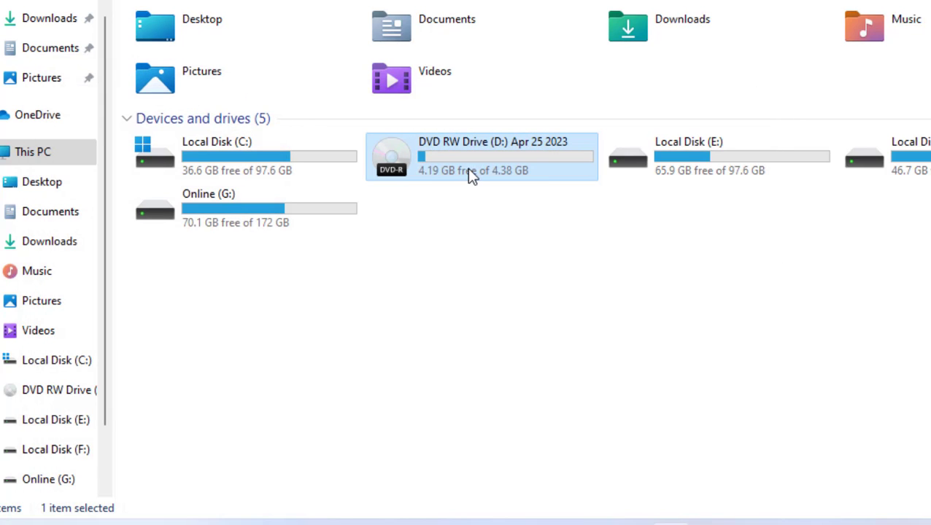
pyautogui.doubleClick(473, 175)
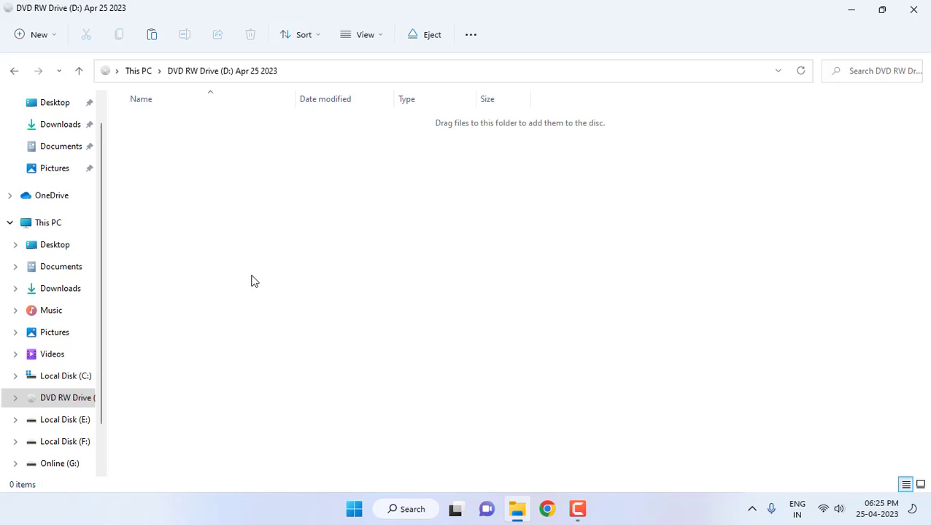
pyautogui.click(14, 71)
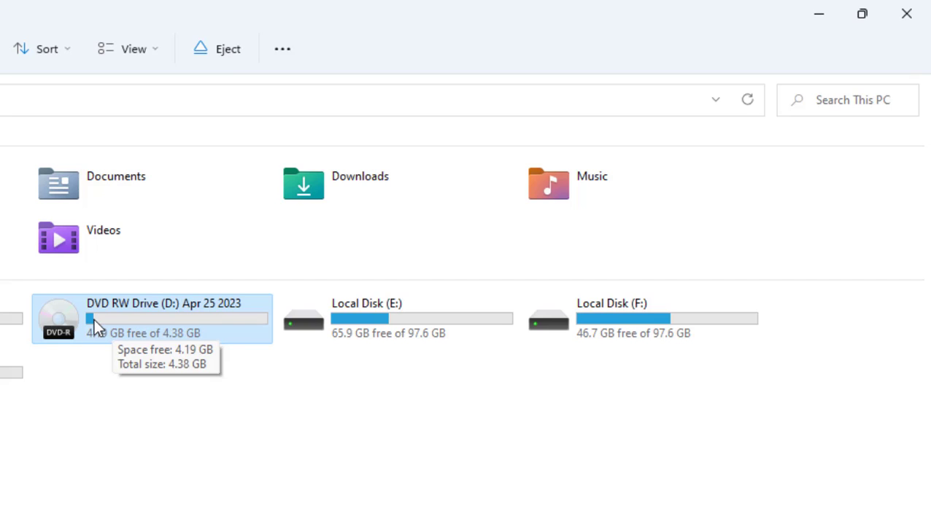
pyautogui.doubleClick(135, 326)
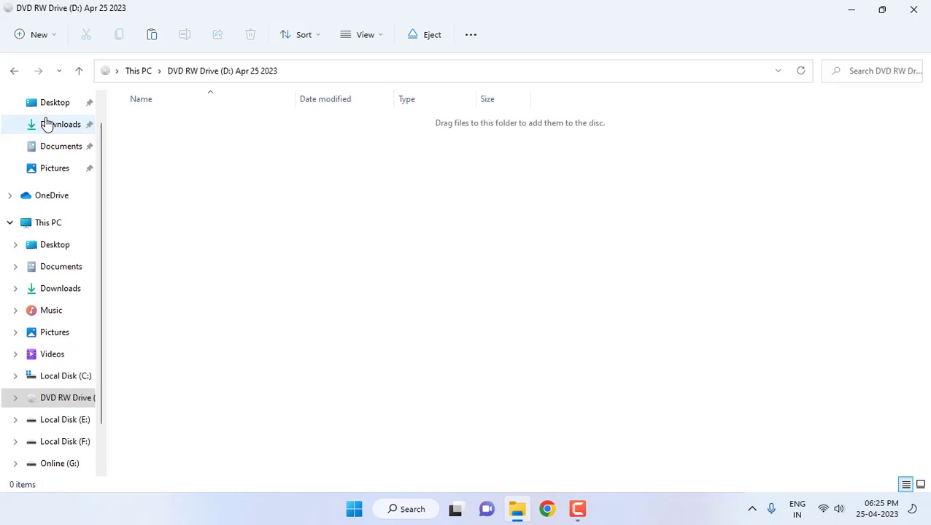
pyautogui.doubleClick(436, 10)
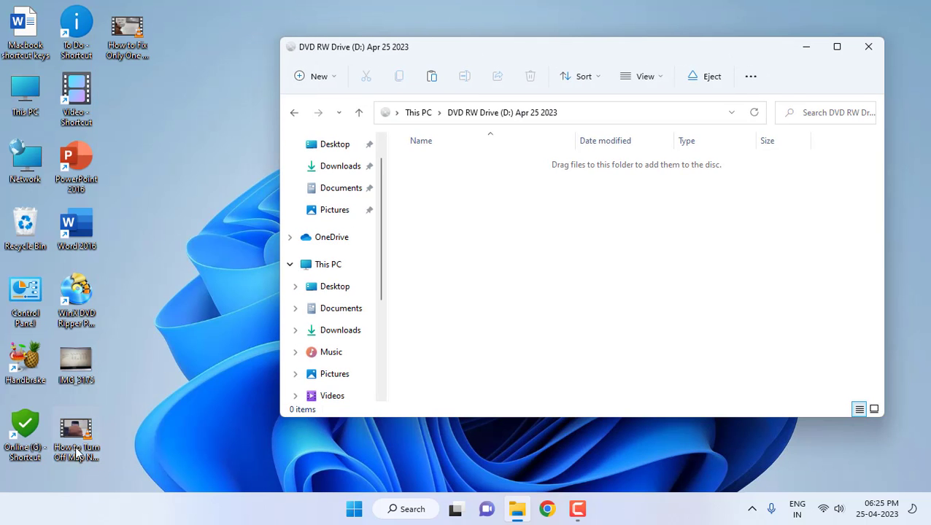
# Drag the Apple Watch map navigation and Airpods charging videos from the desktop onto the disc
pyautogui.moveTo(78, 453); pyautogui.dragTo(474, 254)
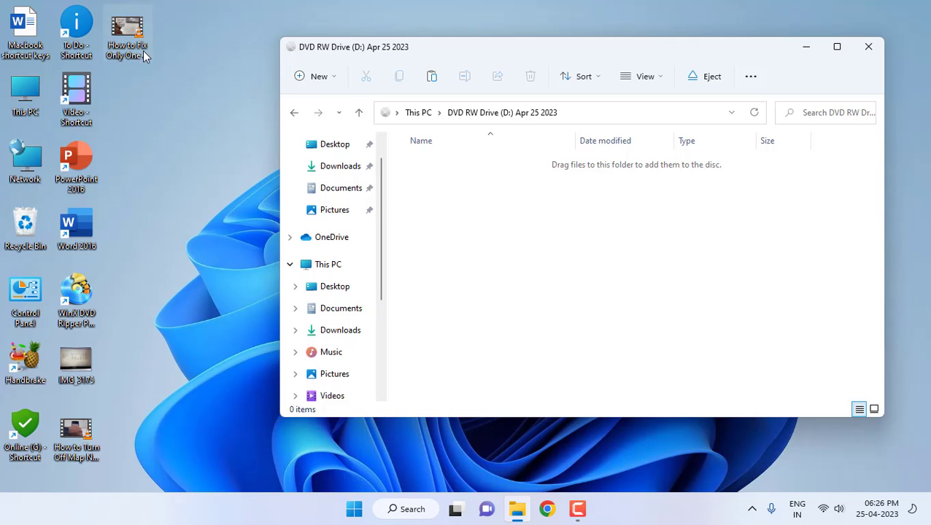
pyautogui.moveTo(120, 36); pyautogui.dragTo(357, 268)
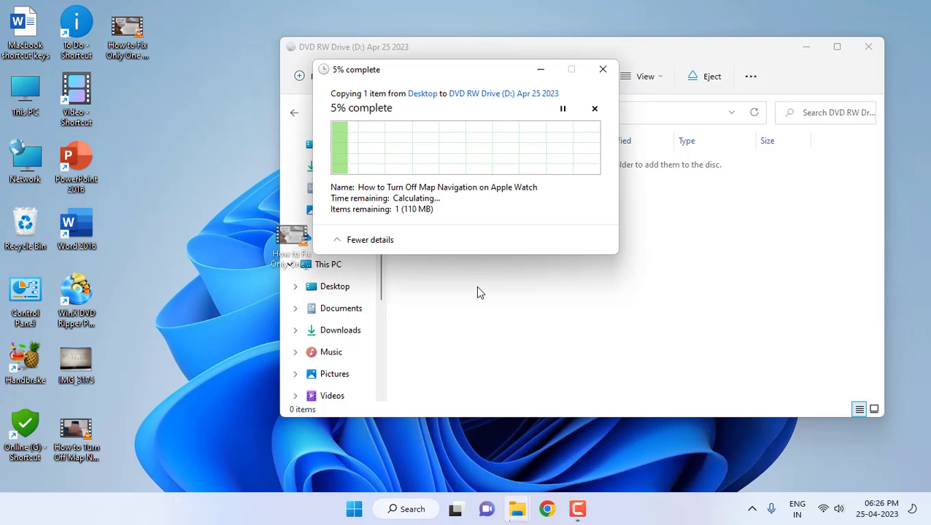
pyautogui.moveTo(478, 292); pyautogui.dragTo(511, 285)
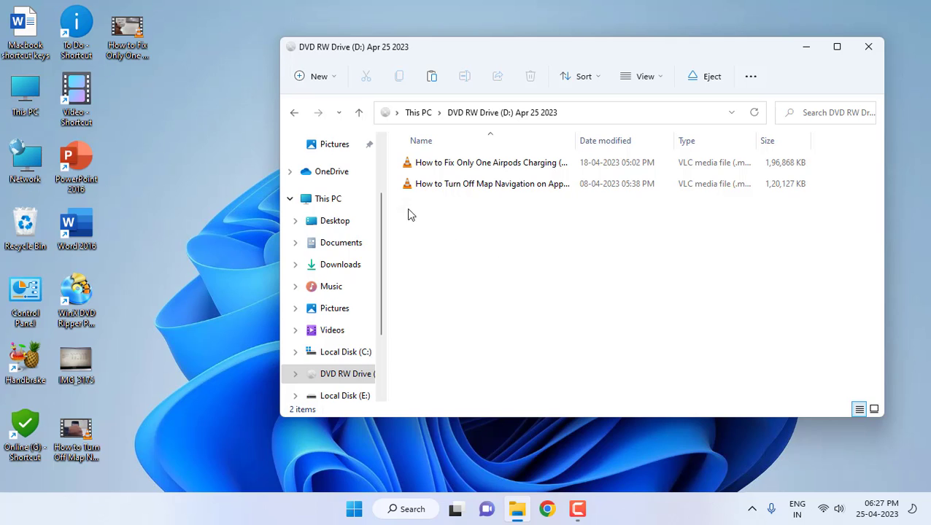
# Return to This PC and view the DVD drive's full options menu, dismissing it unchanged
pyautogui.click(293, 114)
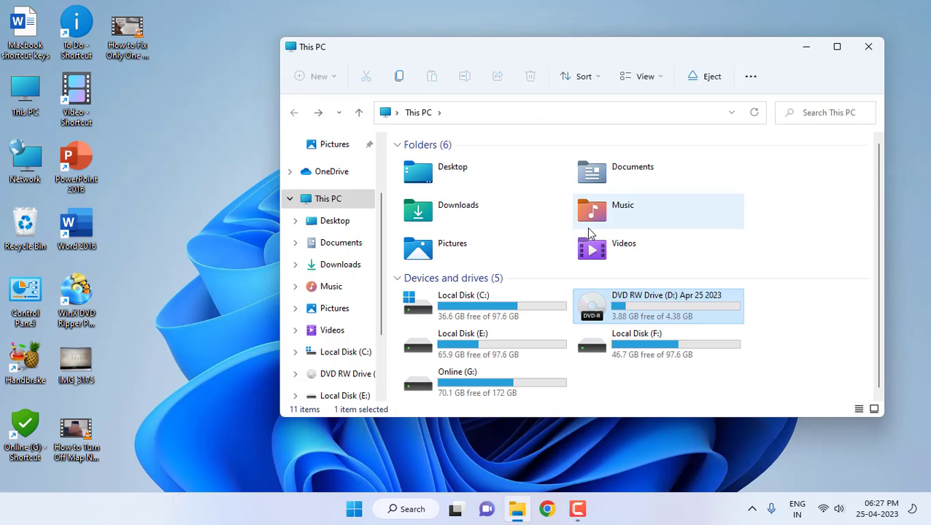
pyautogui.rightClick(638, 313)
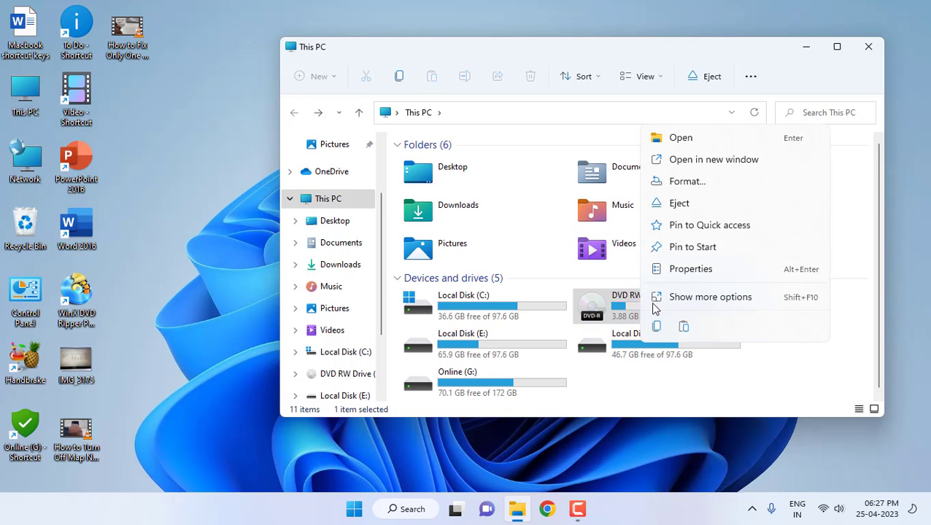
pyautogui.click(712, 297)
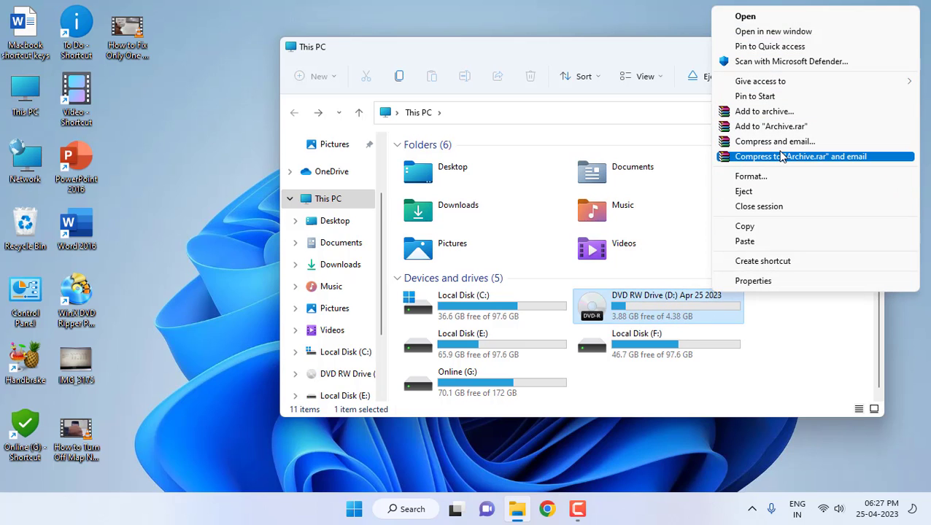
pyautogui.click(664, 386)
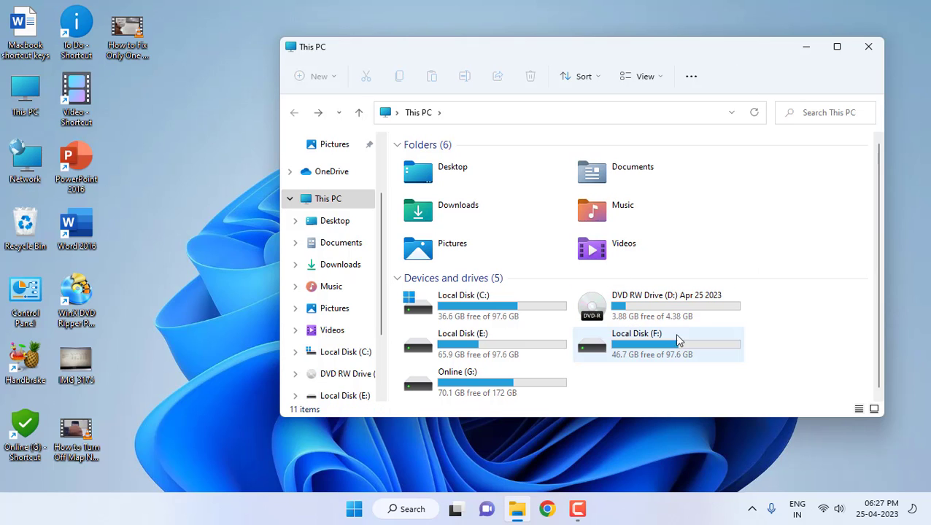
# Open DVD RW Drive (D:) to verify both copied videos are on the disc
pyautogui.doubleClick(658, 310)
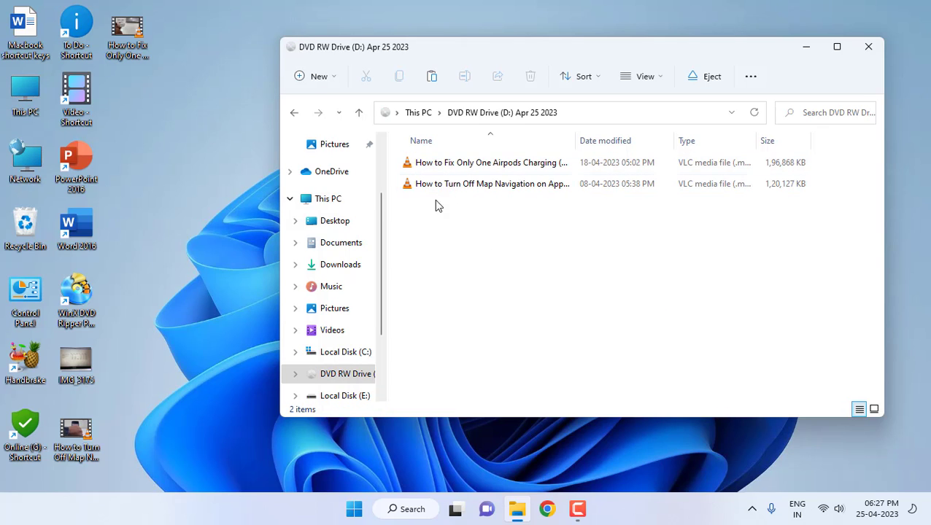
pyautogui.rightClick(494, 226)
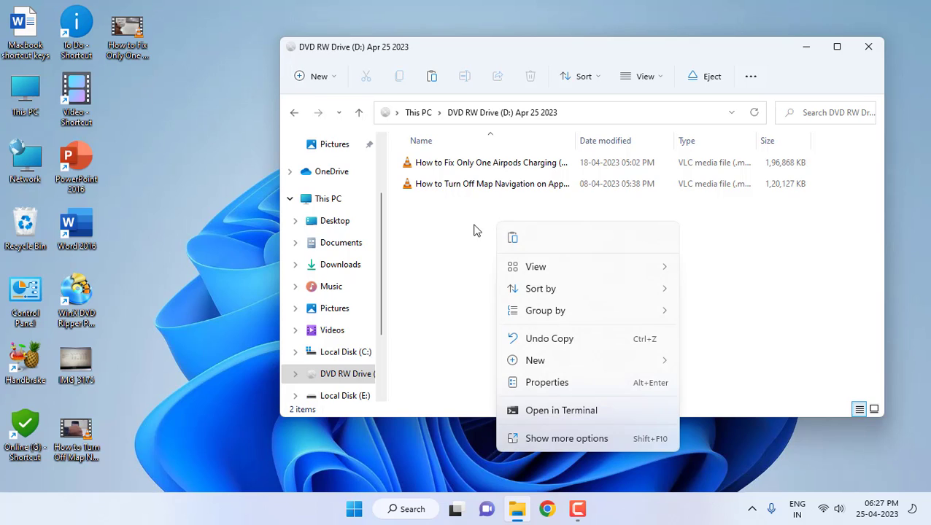
pyautogui.click(469, 231)
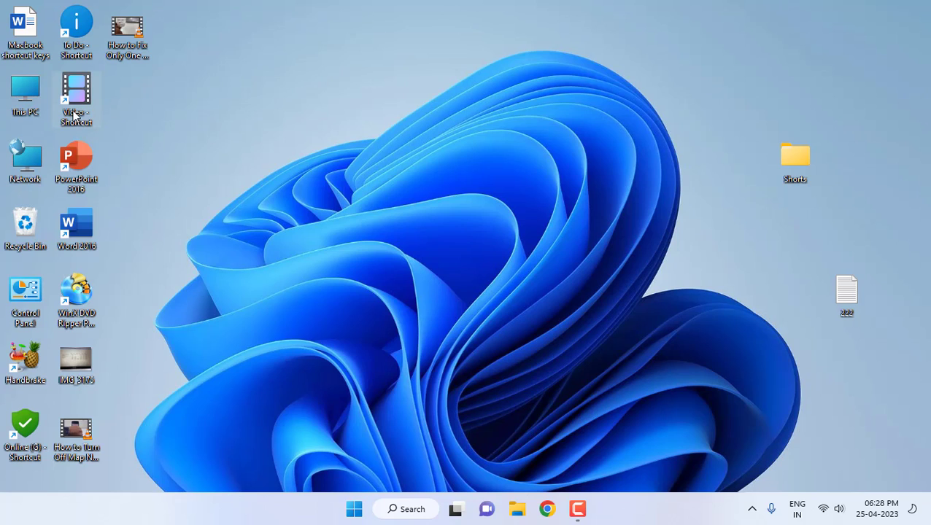
# Open This PC maximized, dismiss the AutoPlay notification, and open the reinserted DVD RW Drive (D:)
pyautogui.doubleClick(38, 99)
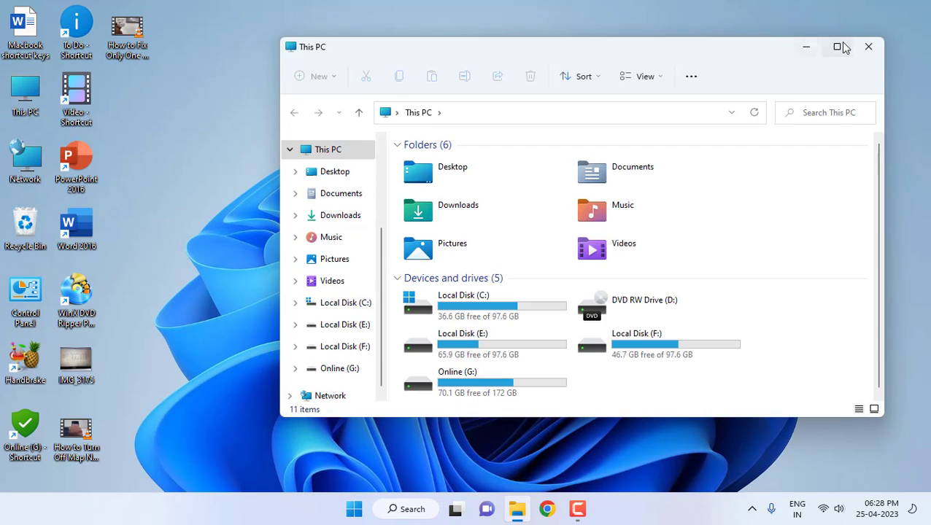
pyautogui.click(837, 46)
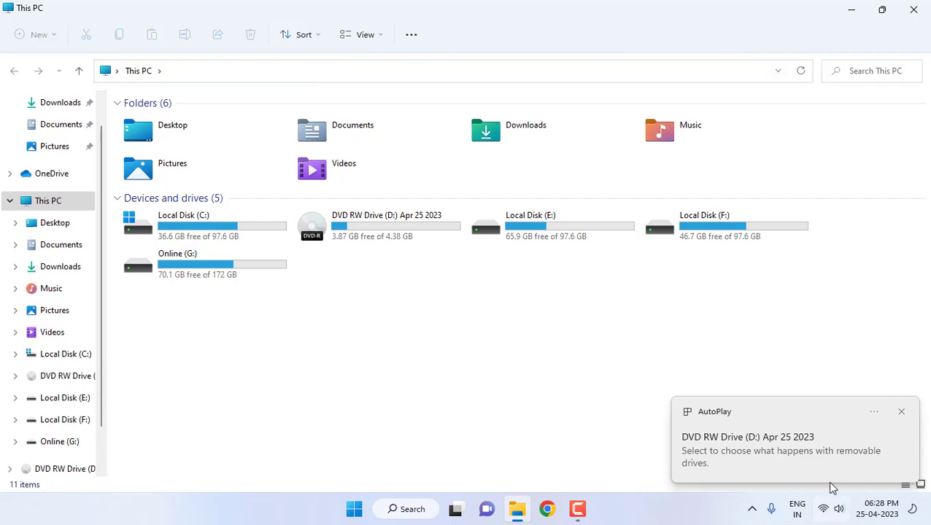
pyautogui.click(901, 414)
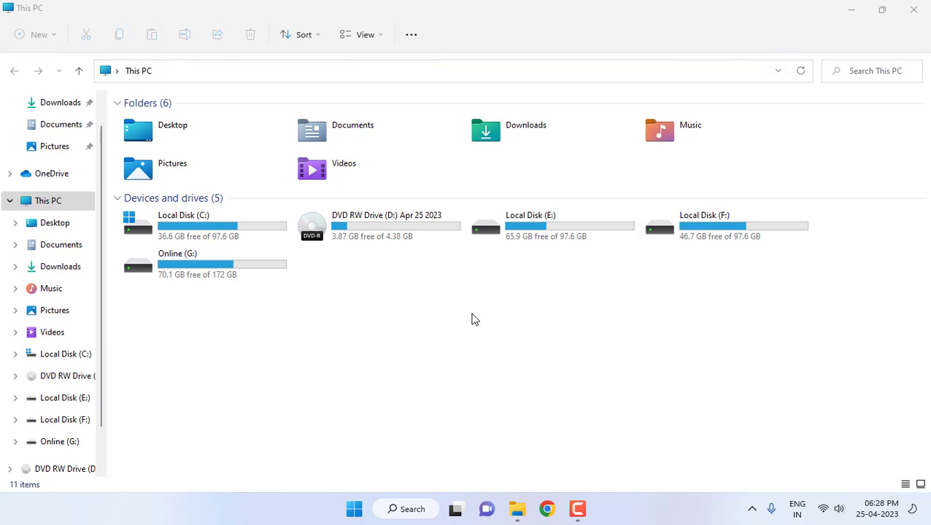
pyautogui.doubleClick(381, 243)
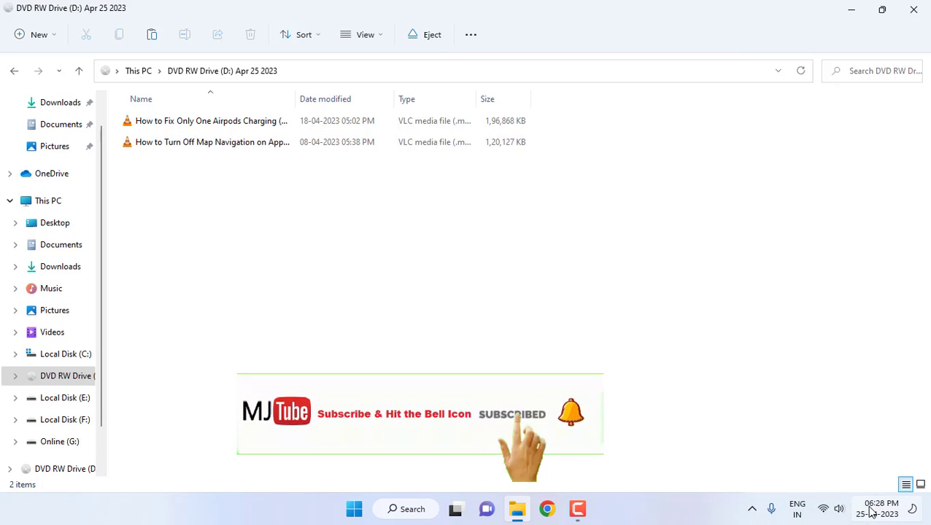
# Lower the system volume in Quick Settings and select the Airpods charging video
pyautogui.click(839, 505)
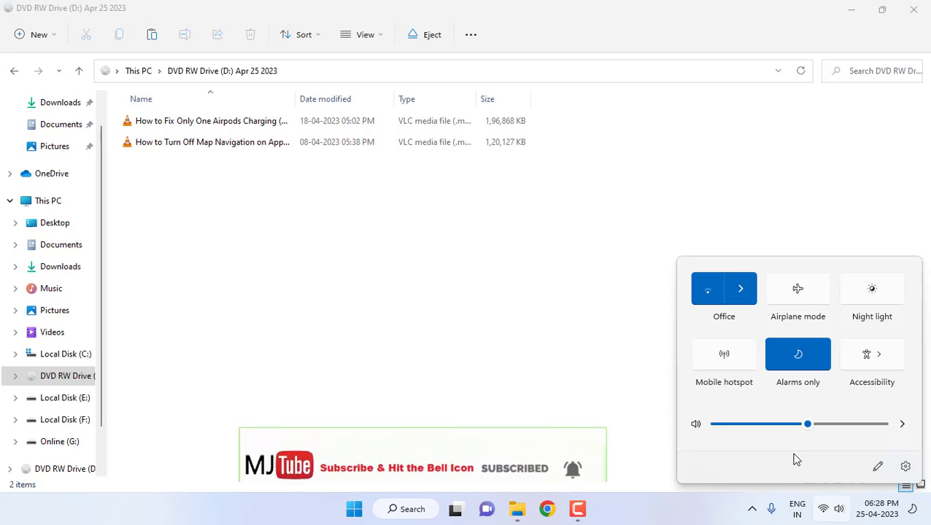
pyautogui.click(774, 425)
pyautogui.click(212, 149)
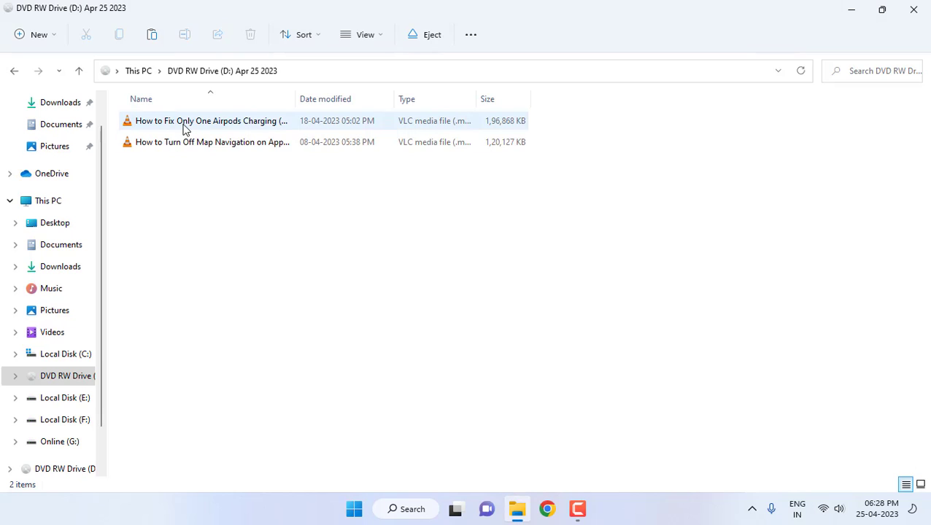
pyautogui.click(185, 125)
# Play the Airpods charging video from the disc in VLC, then close VLC
pyautogui.doubleClick(185, 124)
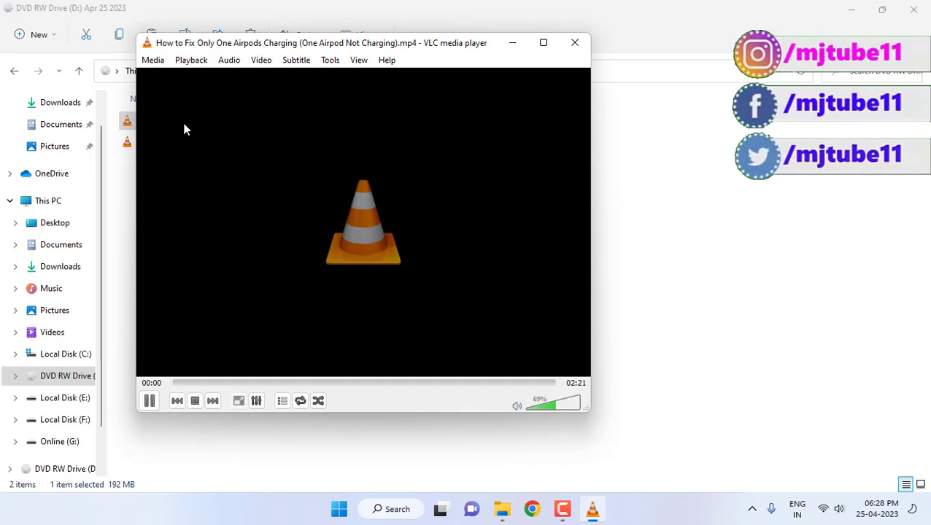
pyautogui.click(575, 43)
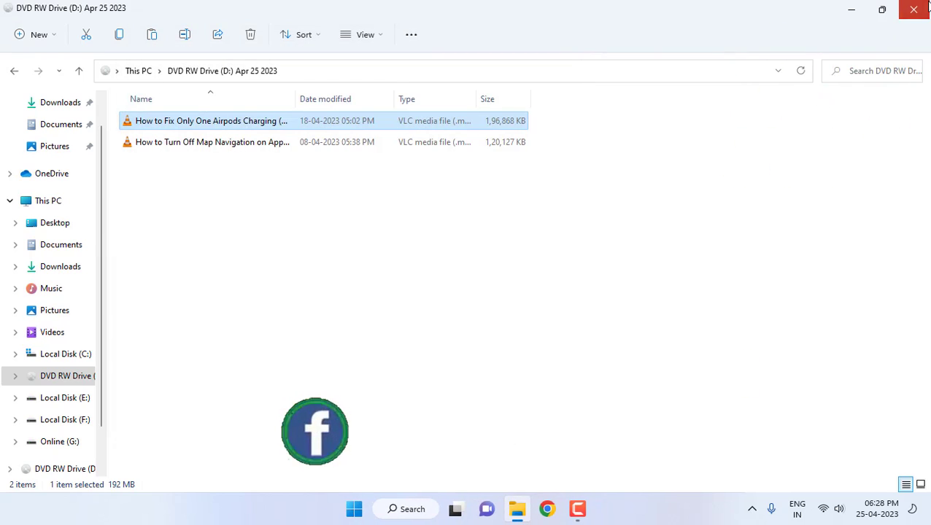